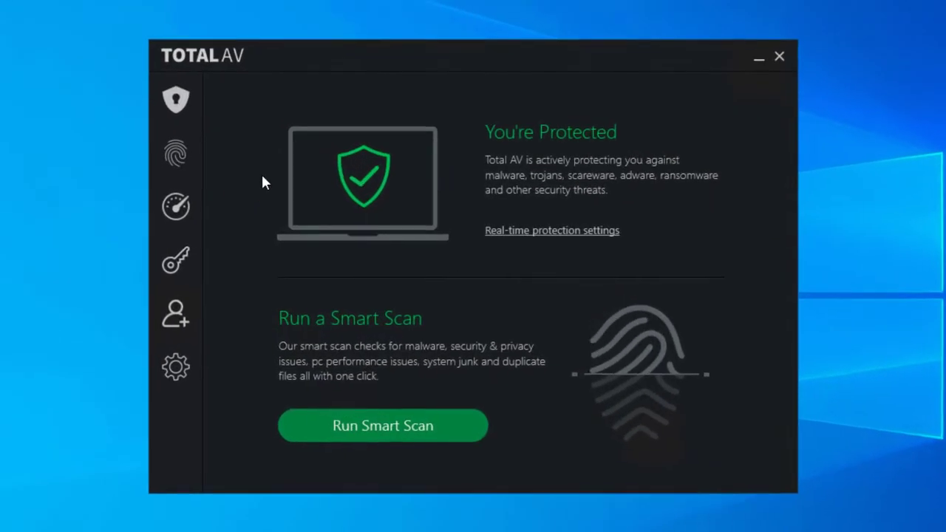
Scan the system with Junk Cleaner, clean all four selected junk categories, and dismiss the cleanup summary
mouse_move(295, 221)
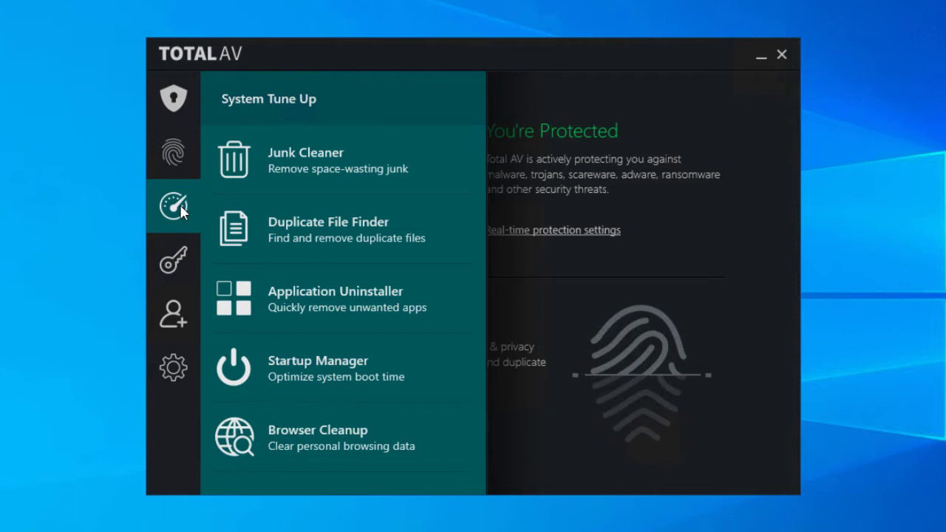
left_click(289, 166)
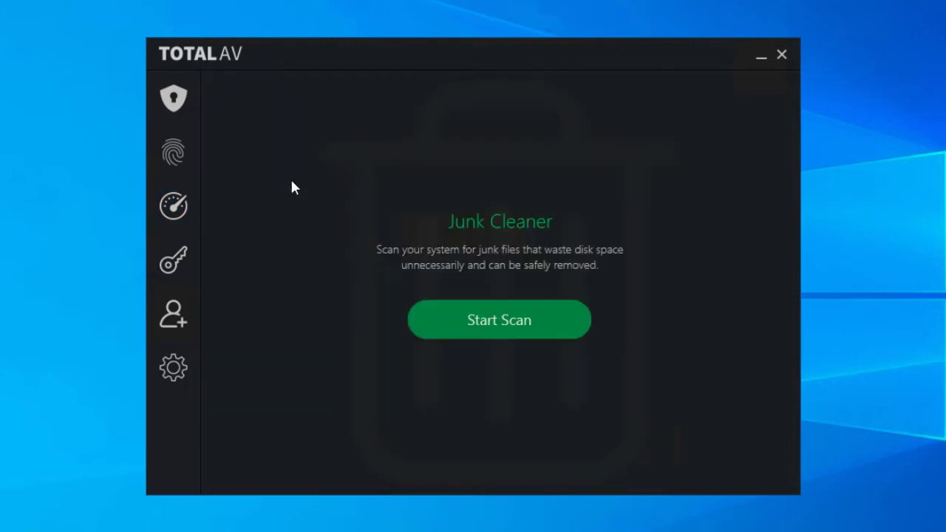
left_click(495, 335)
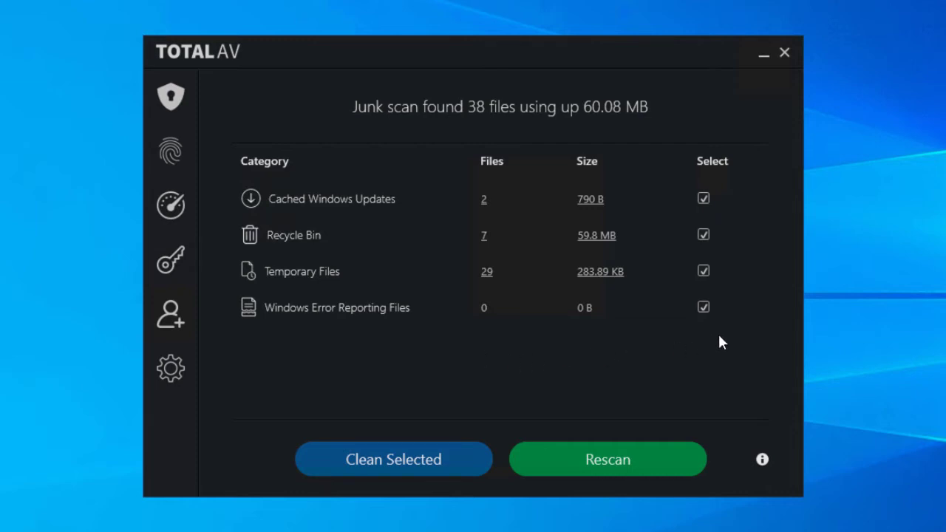
left_click(413, 465)
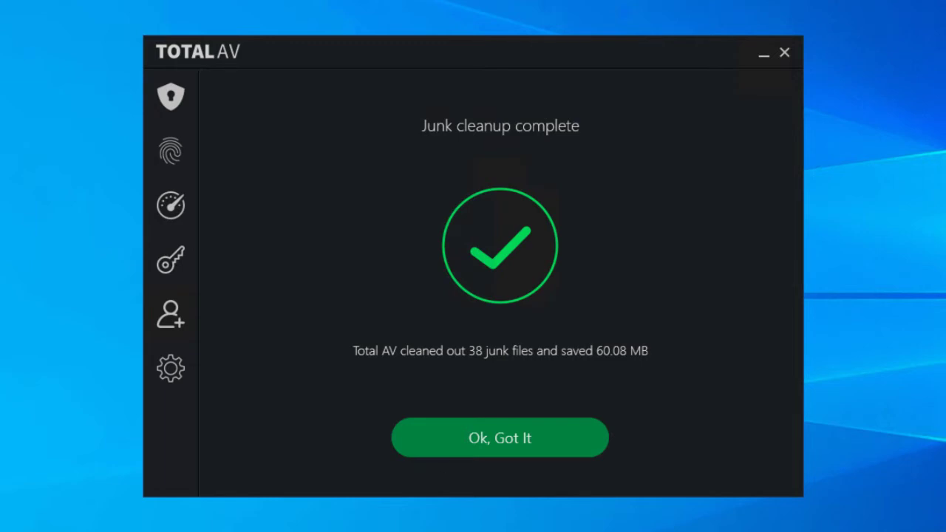
left_click(490, 439)
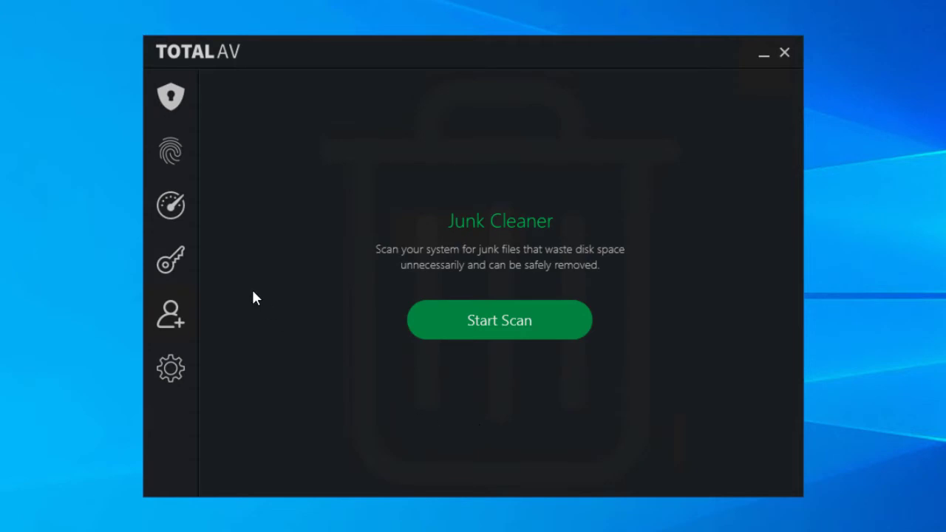
Open the Duplicate File Finder from the System Tune Up tools
left_click(183, 217)
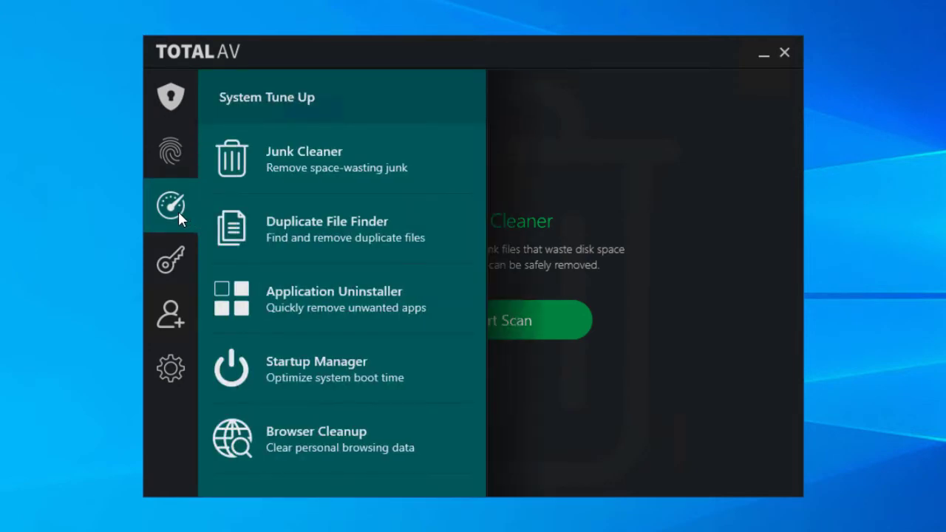
left_click(286, 229)
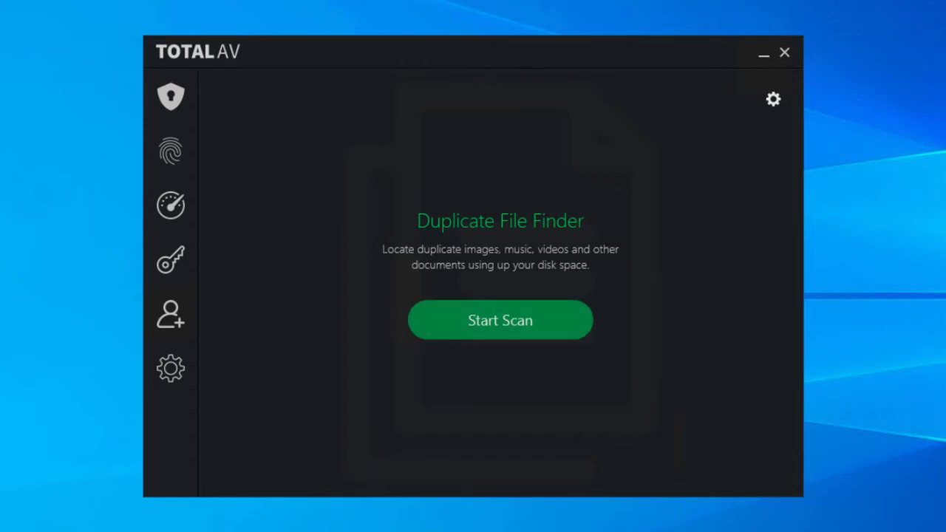
Switch to File Explorer and compare the Downloads and Documents folders for copies of holiday and srsdocumenttemplate, then close it
key("super+e")
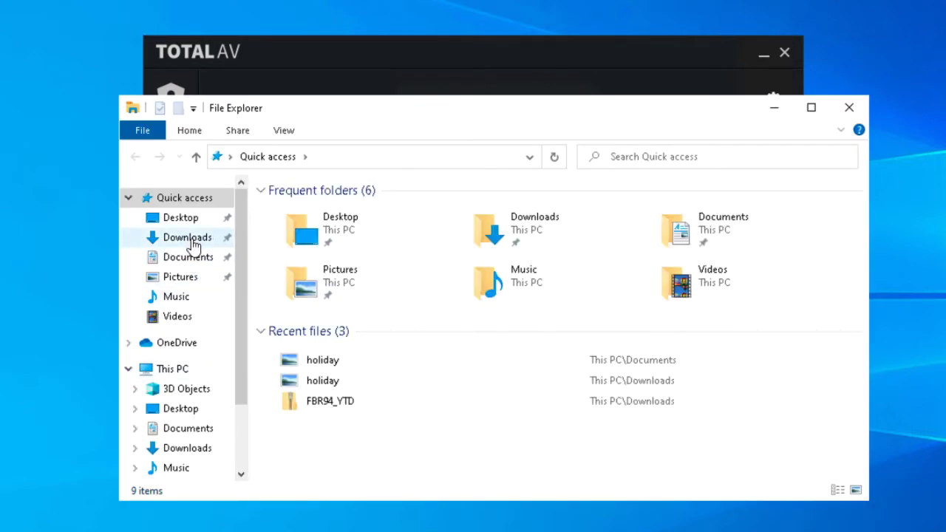
left_click(189, 239)
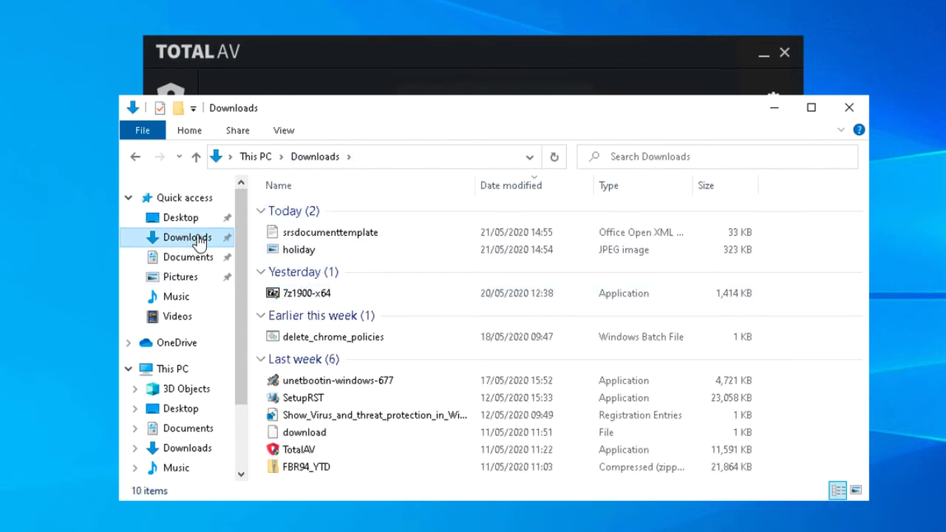
left_click(304, 250)
left_click(316, 233)
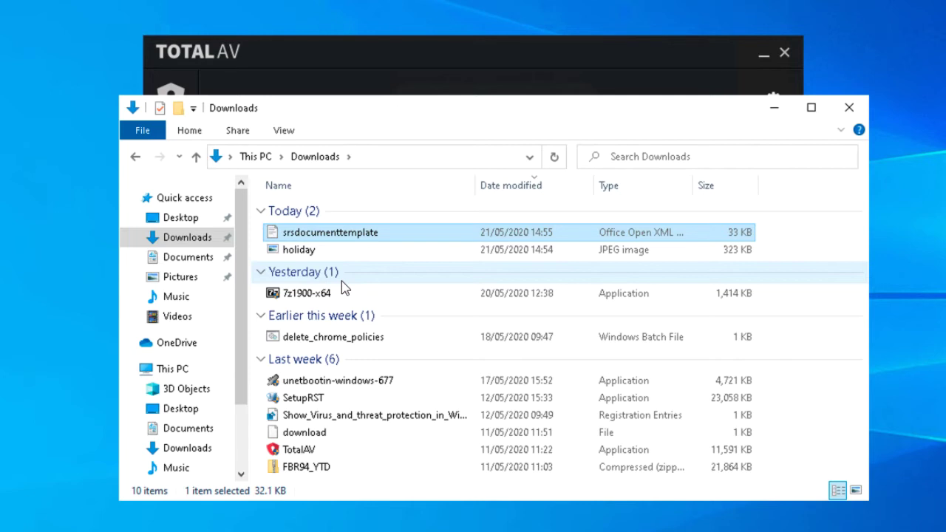
left_click(209, 262)
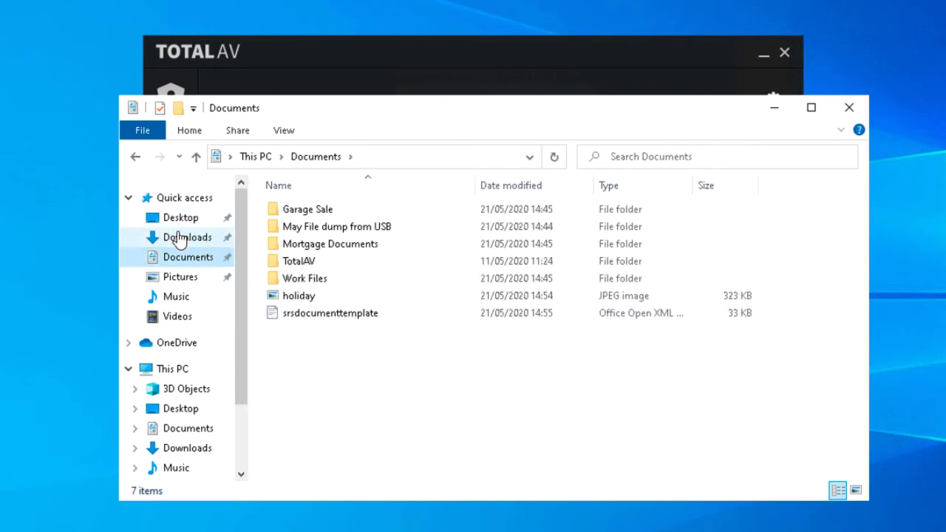
left_click(179, 238)
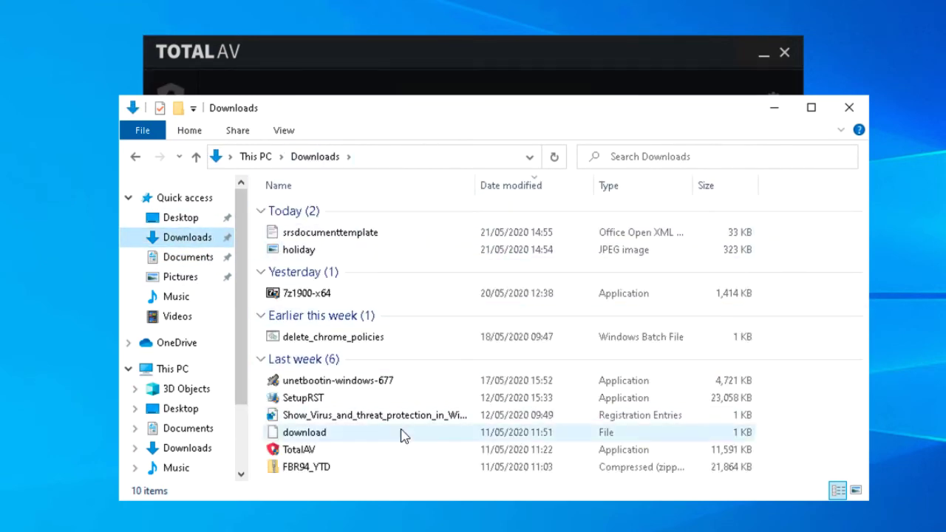
mouse_move(404, 440)
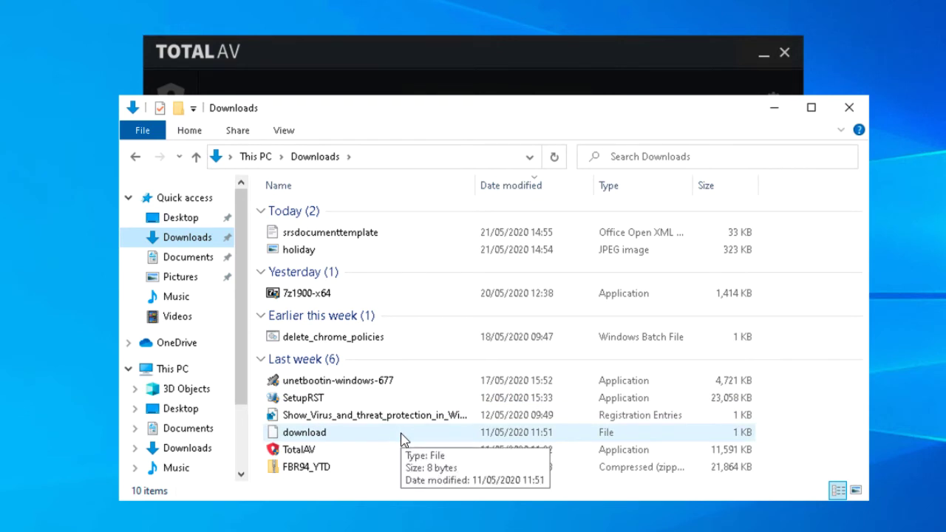
left_click(201, 265)
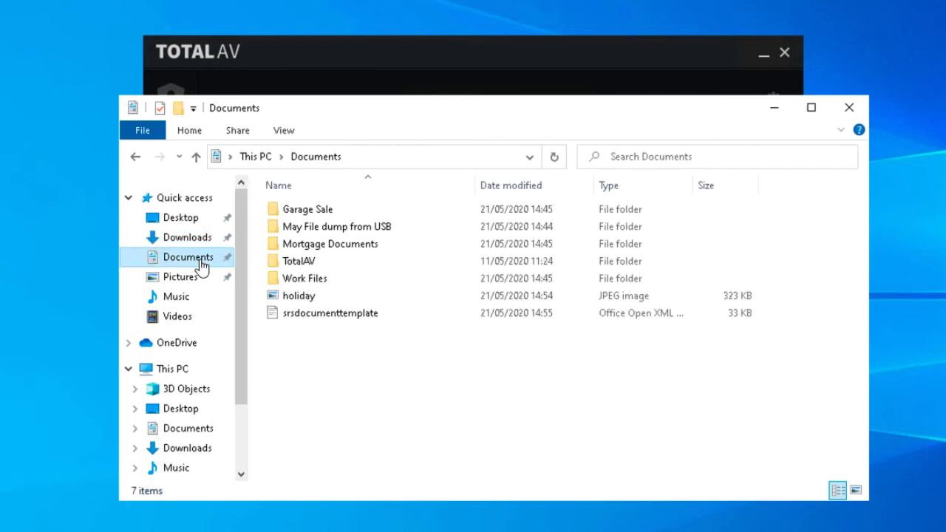
left_click(303, 233)
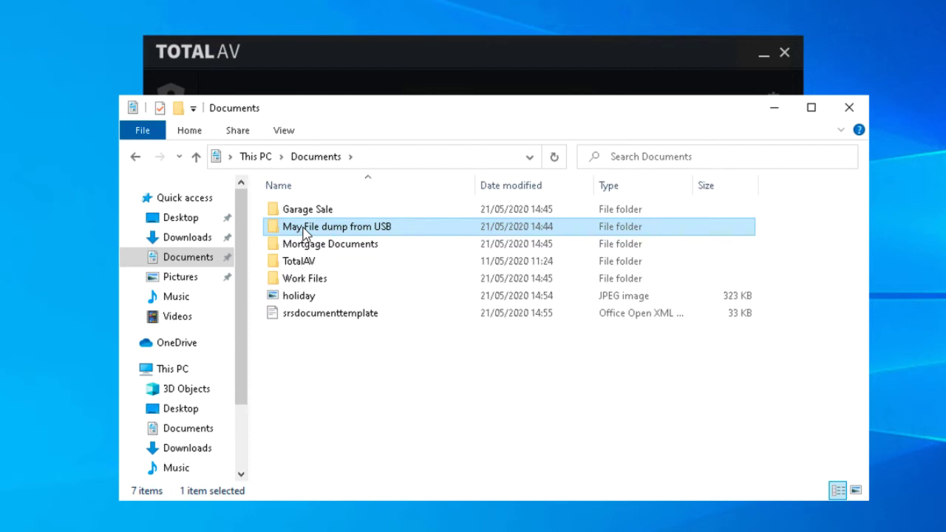
left_click(319, 232)
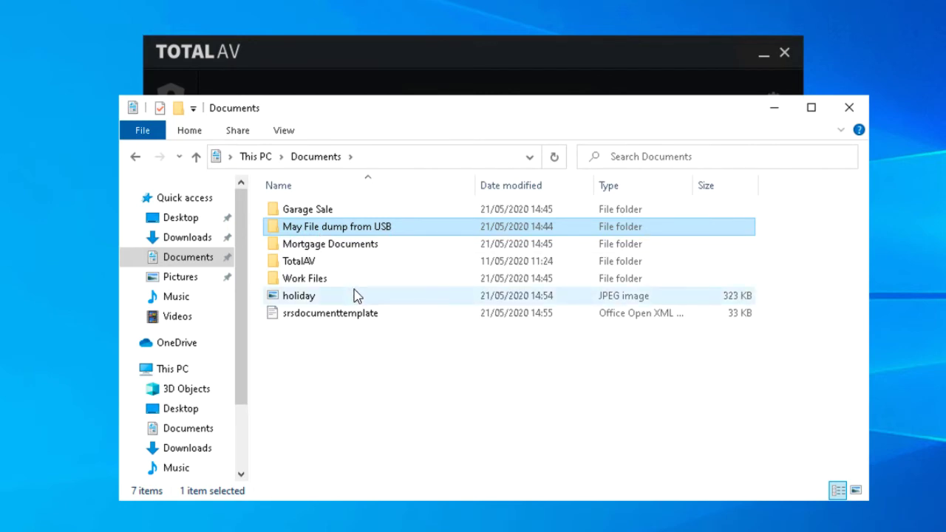
left_click(364, 379)
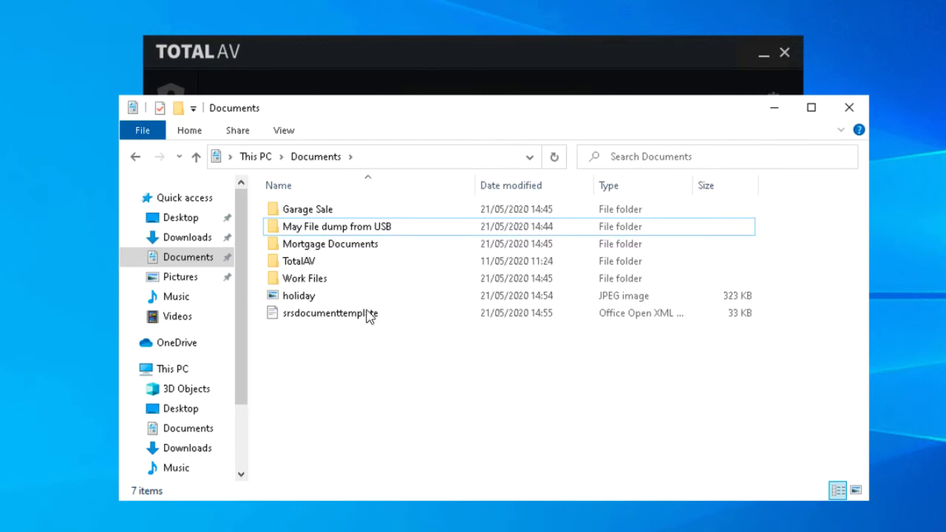
left_click(848, 107)
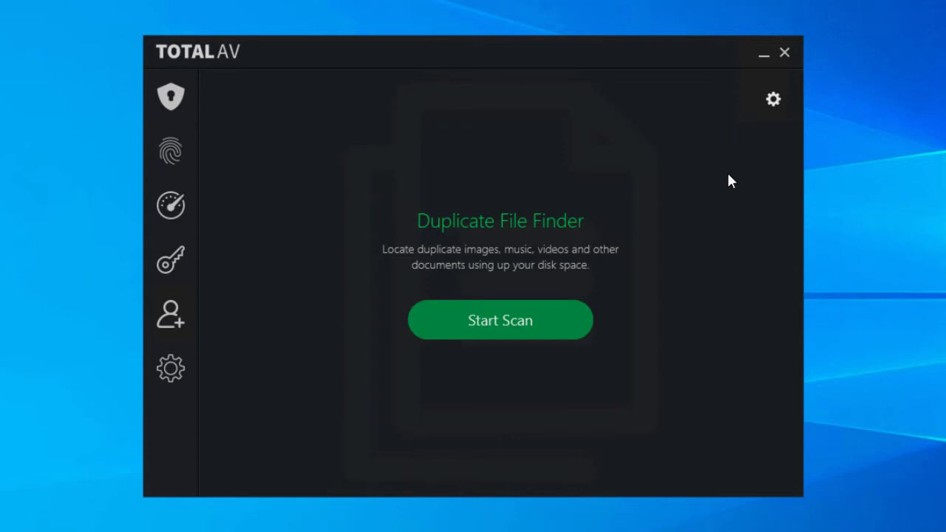
Scan for duplicate files and expand the holiday.jpg and srsdocumenttemplate.docx groups
left_click(556, 334)
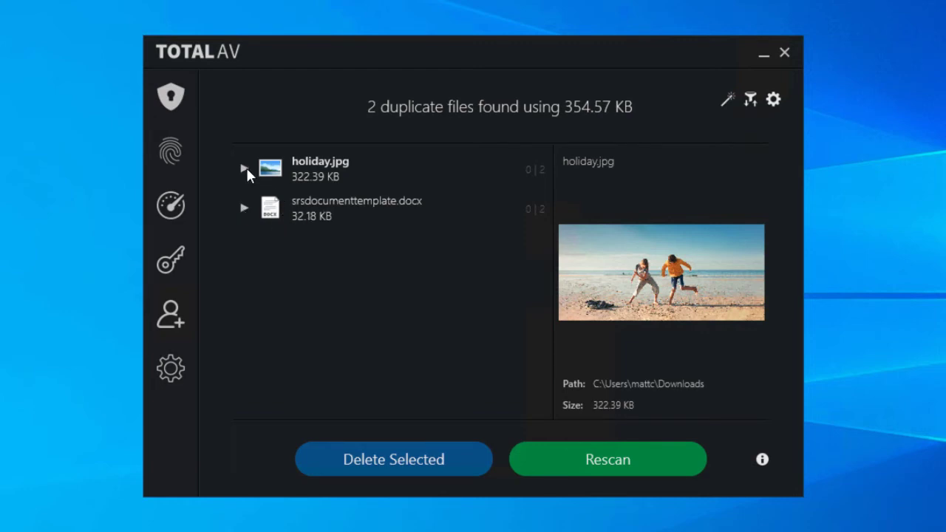
left_click(244, 169)
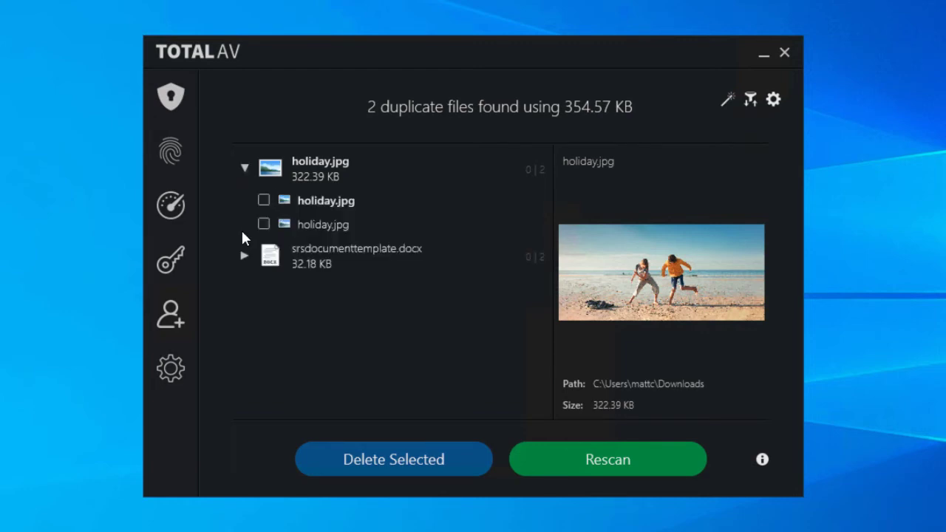
left_click(244, 257)
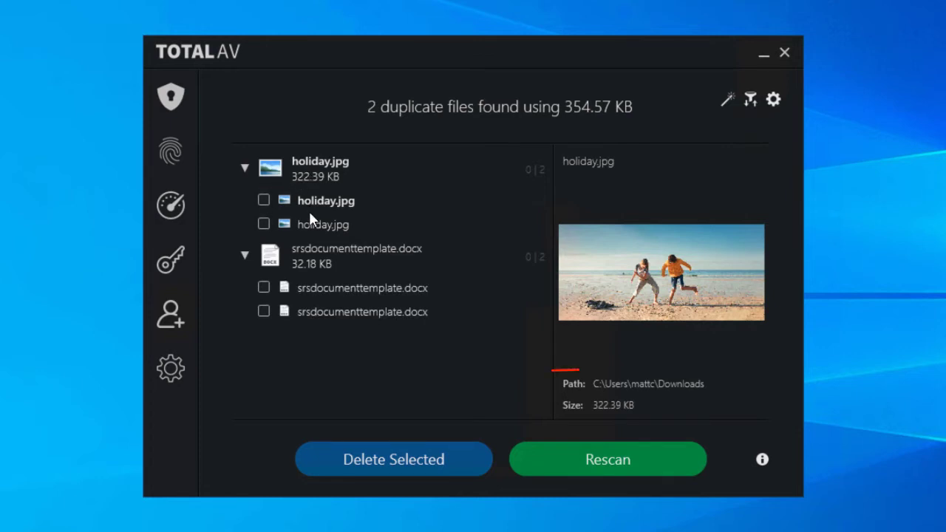
Examine the preview and folder path of each holiday.jpg and srsdocumenttemplate.docx copy
left_click(323, 223)
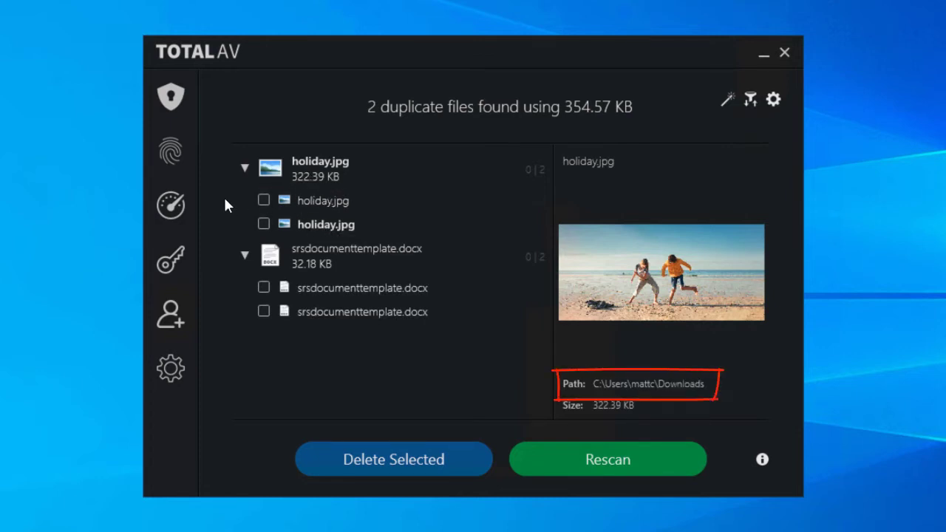
left_click(297, 202)
left_click(306, 223)
left_click(314, 202)
left_click(319, 226)
left_click(315, 197)
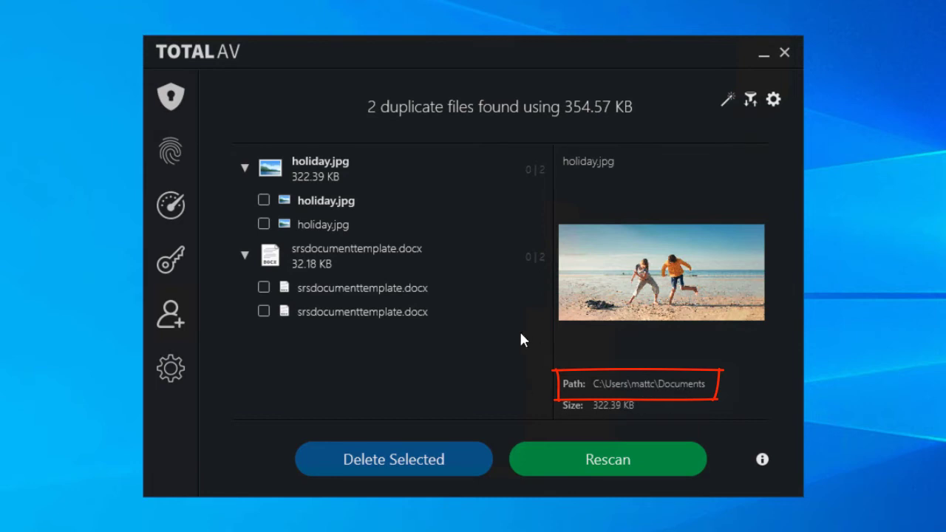
left_click(332, 226)
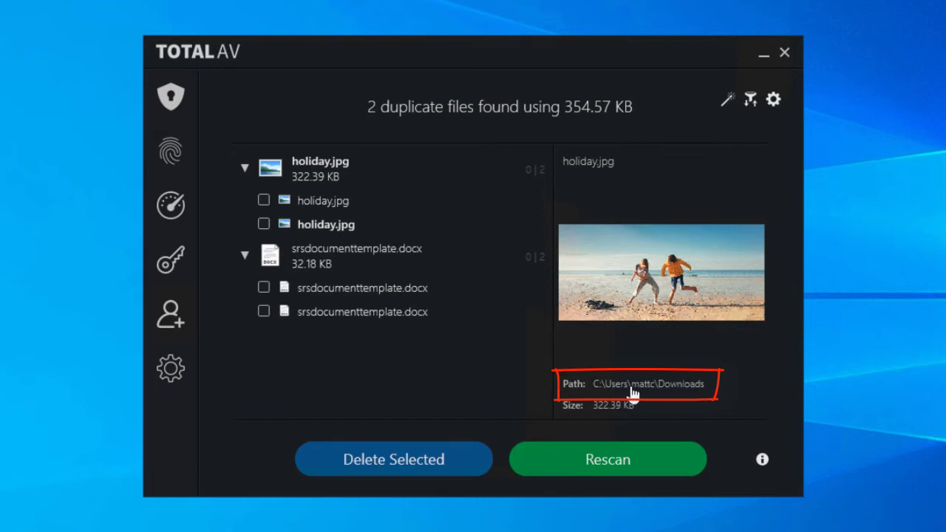
left_click(318, 288)
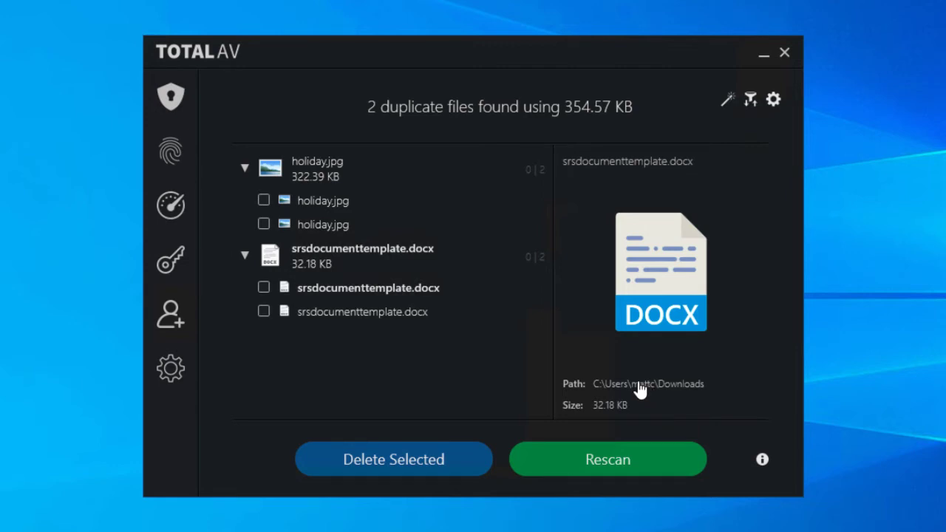
left_click(392, 318)
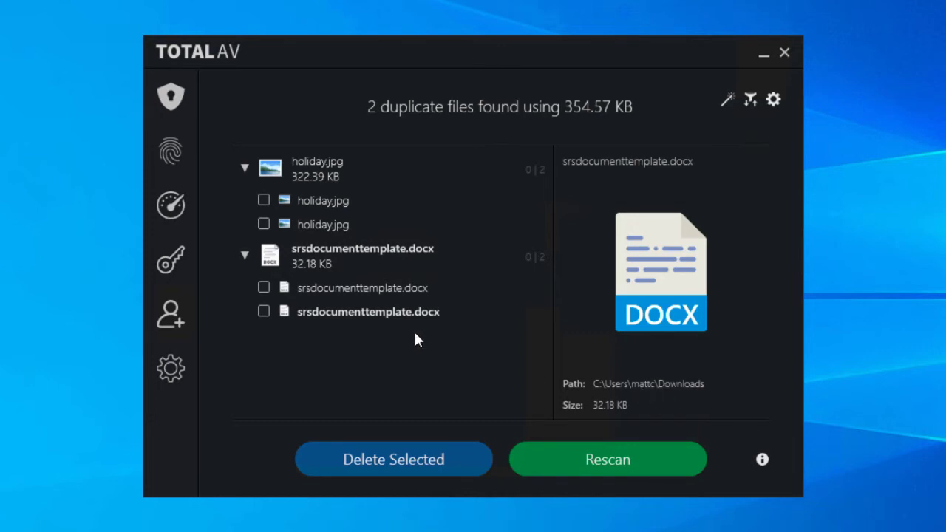
Mark the first holiday.jpg copy and one srsdocumenttemplate.docx copy for deletion, and collapse both groups
left_click(245, 167)
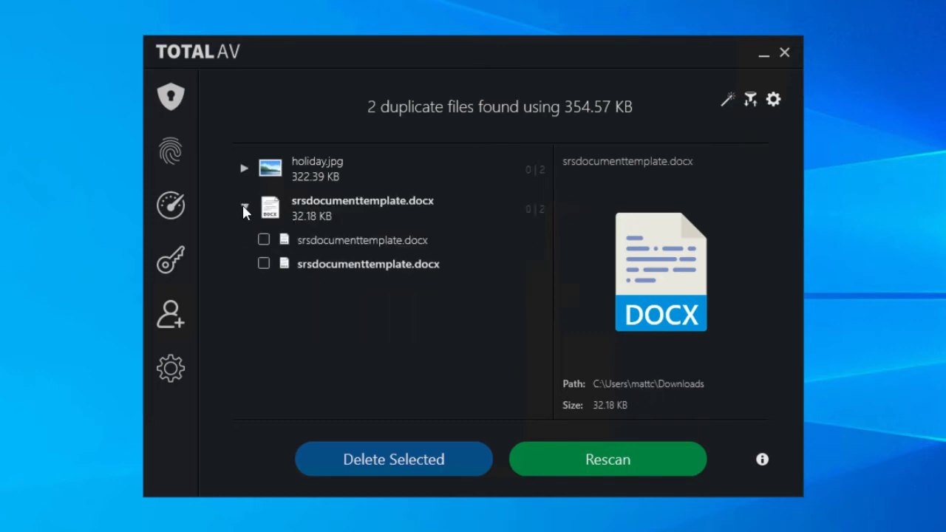
left_click(244, 207)
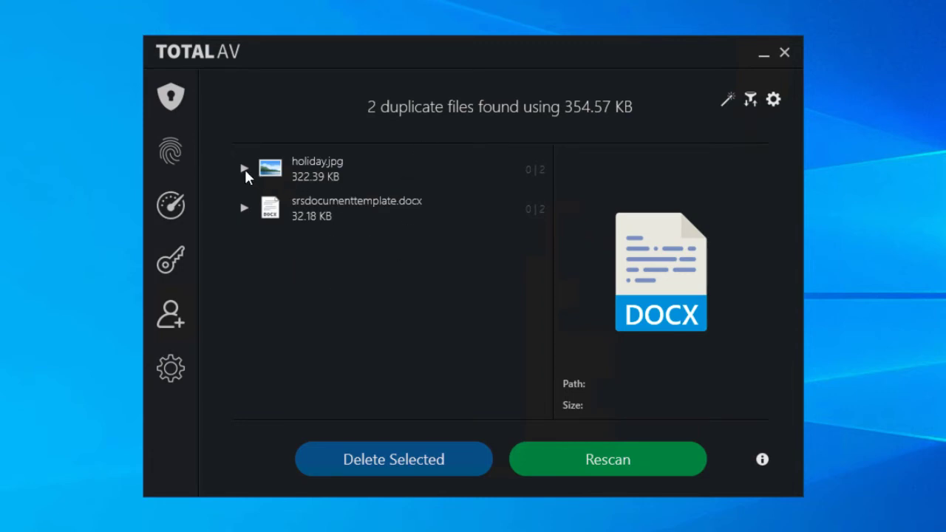
left_click(245, 169)
left_click(244, 254)
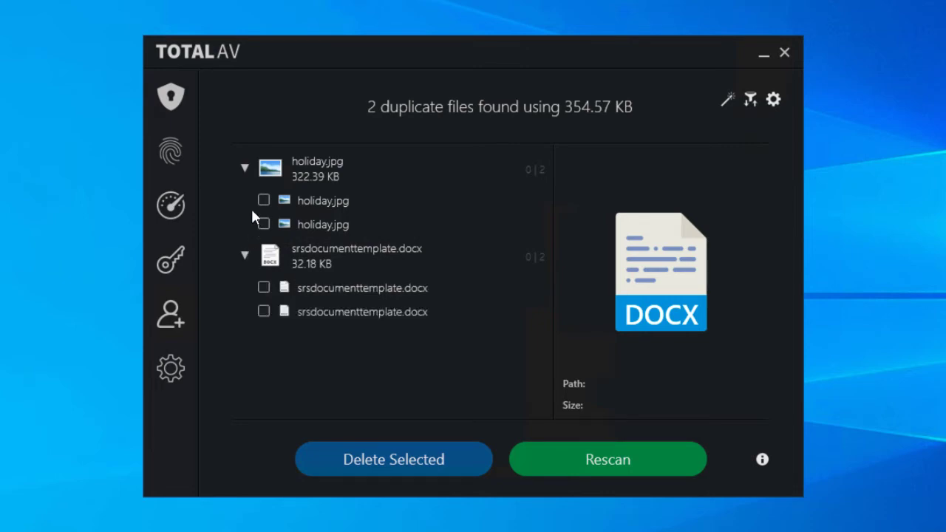
left_click(263, 200)
left_click(244, 255)
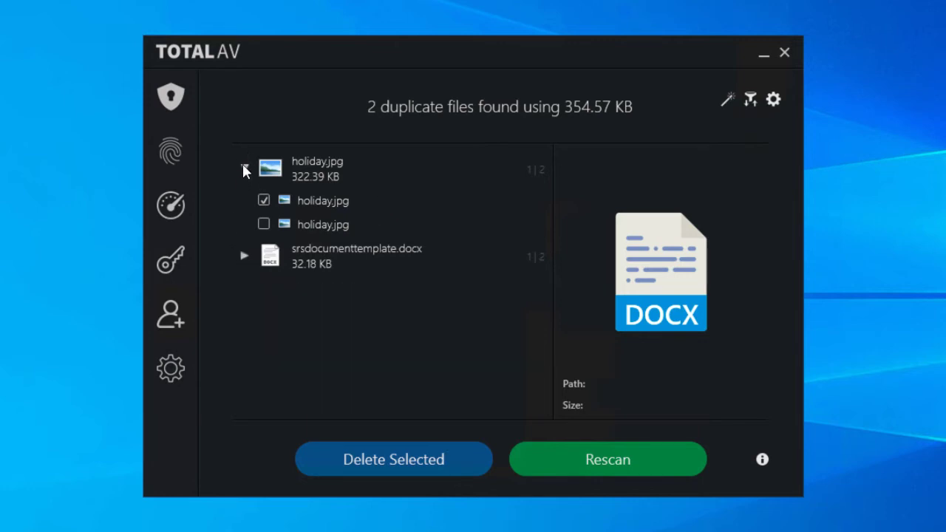
left_click(244, 169)
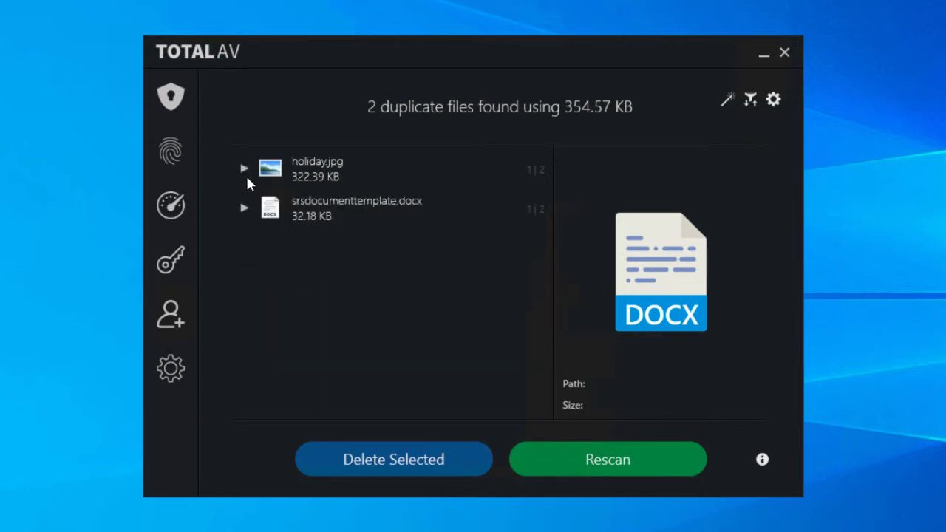
Review the auto-select criteria and file type options for duplicates, closing the dialog without applying them
left_click(728, 100)
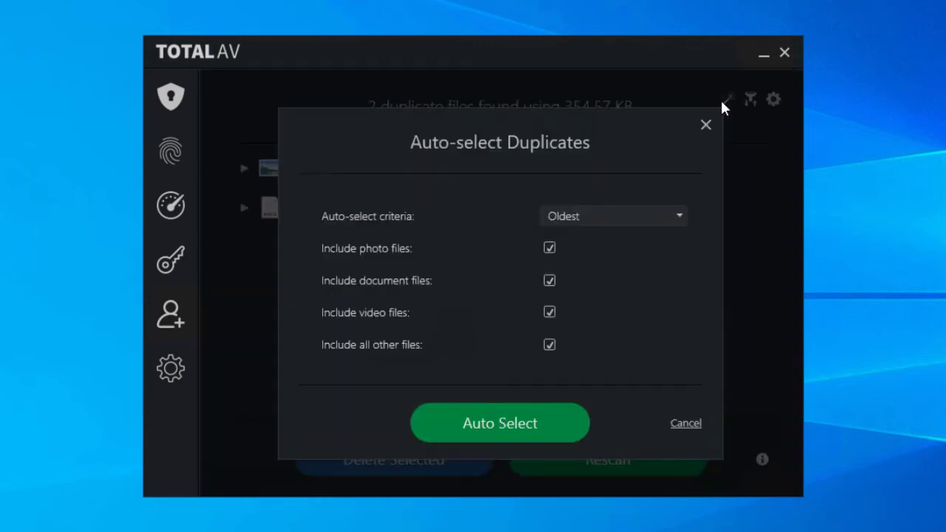
left_click(646, 220)
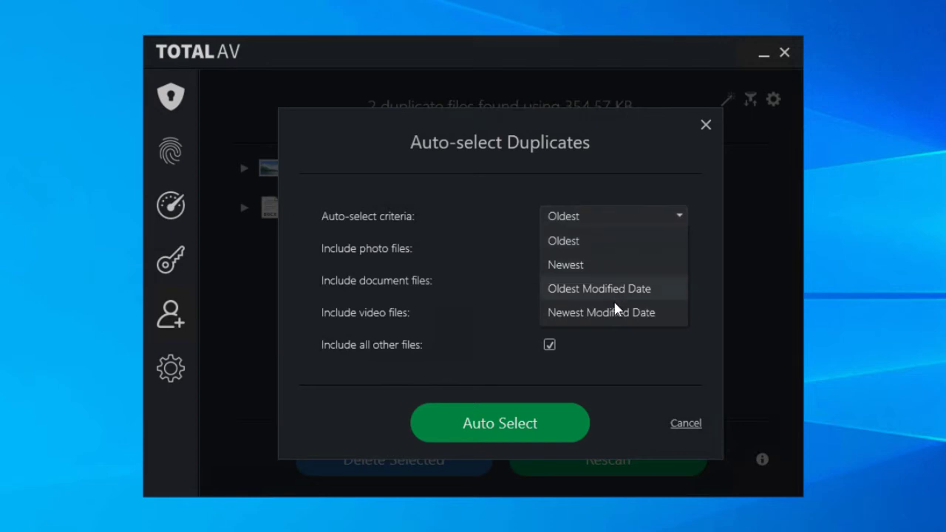
left_click(447, 370)
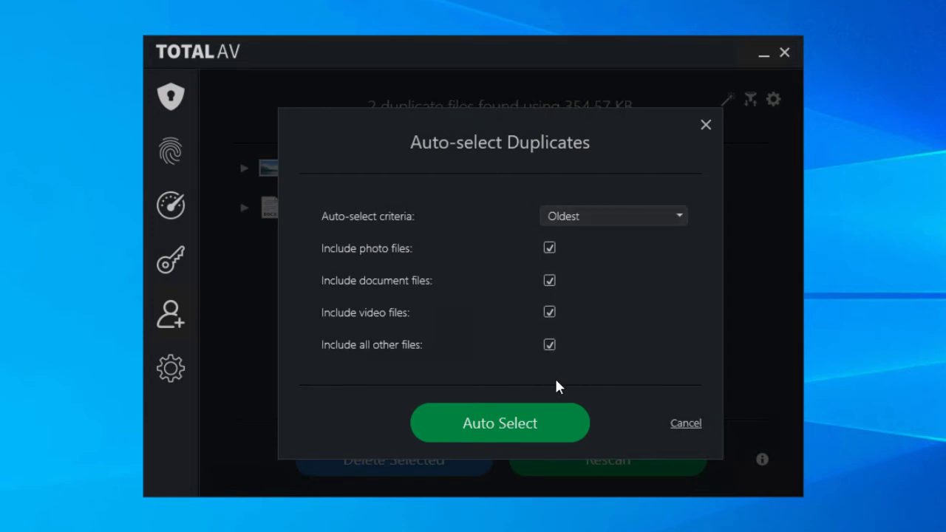
left_click(705, 125)
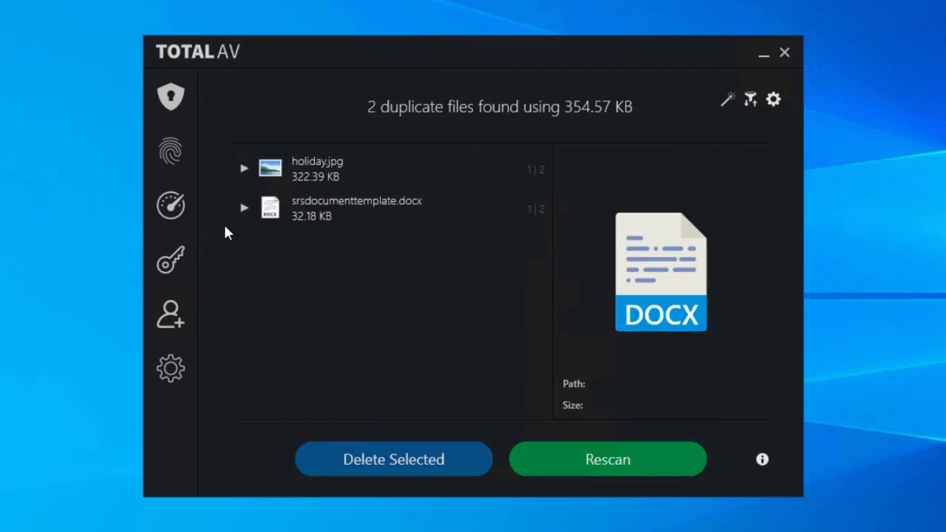
Expand both duplicate groups and permanently delete the marked holiday.jpg and srsdocumenttemplate.docx copies from the Documents folder
left_click(244, 209)
left_click(244, 169)
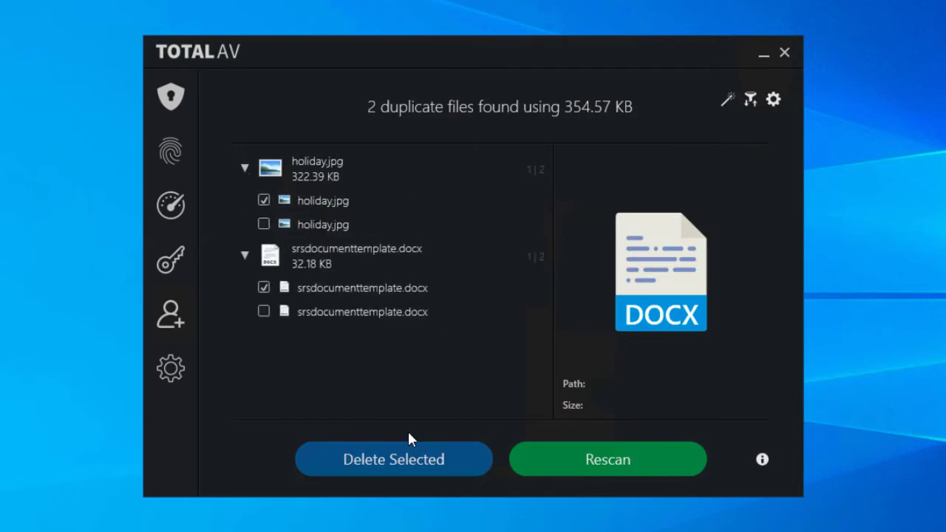
left_click(431, 471)
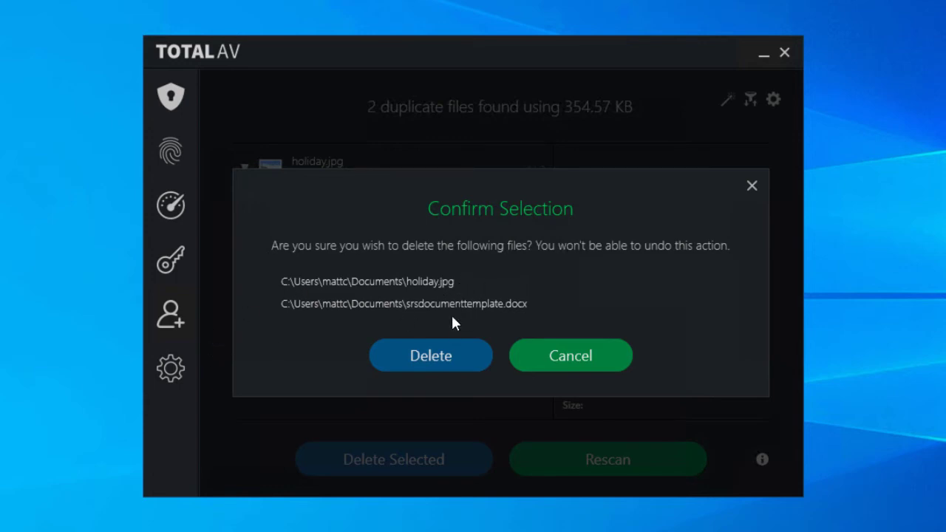
left_click(431, 356)
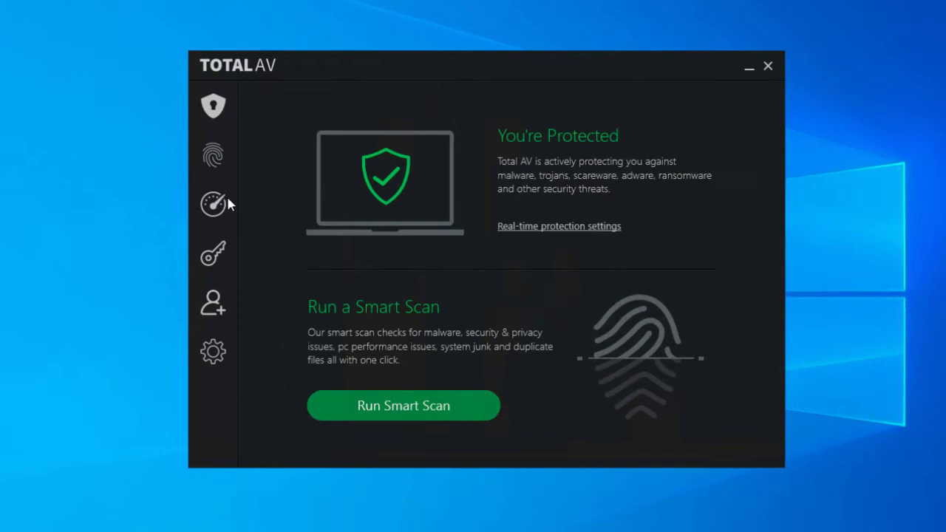
Scan for autostart programs with Startup Manager and disable iTunesHelper, OneDrive, Skype for Desktop and Spotify
left_click(303, 218)
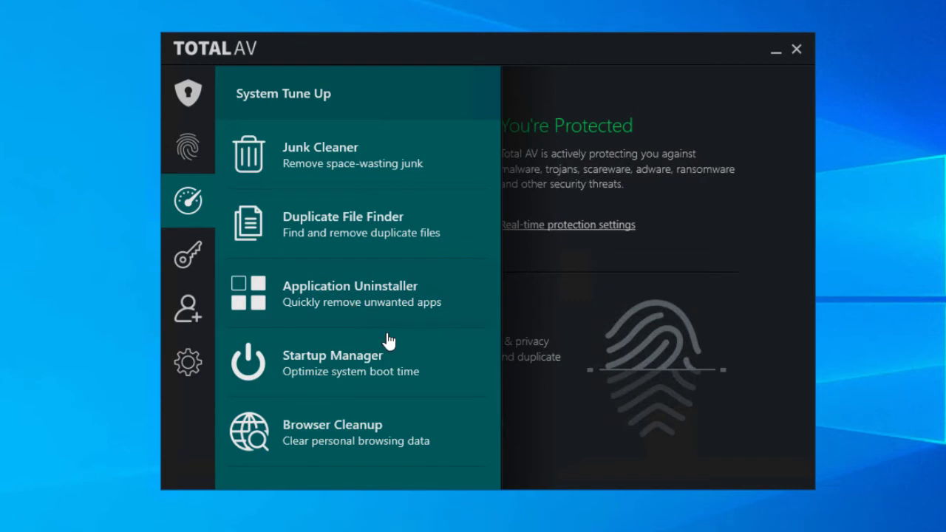
left_click(388, 371)
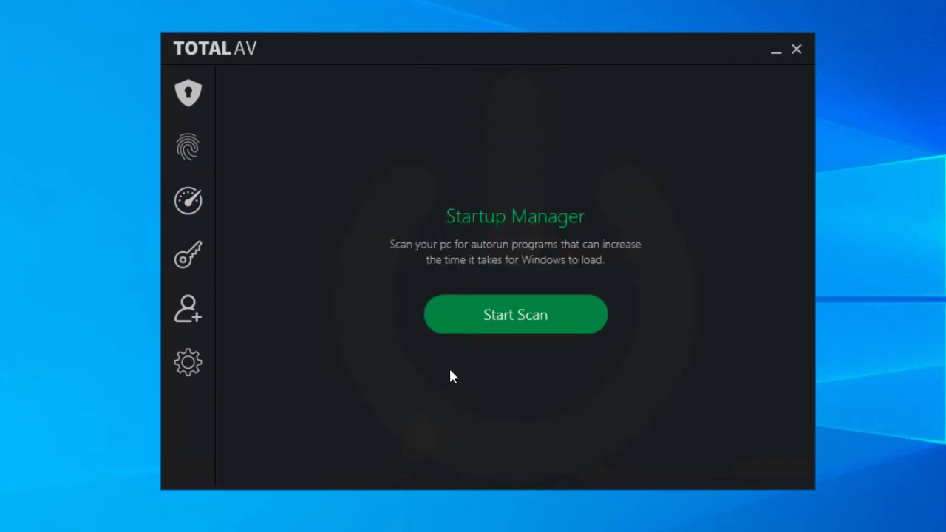
left_click(491, 318)
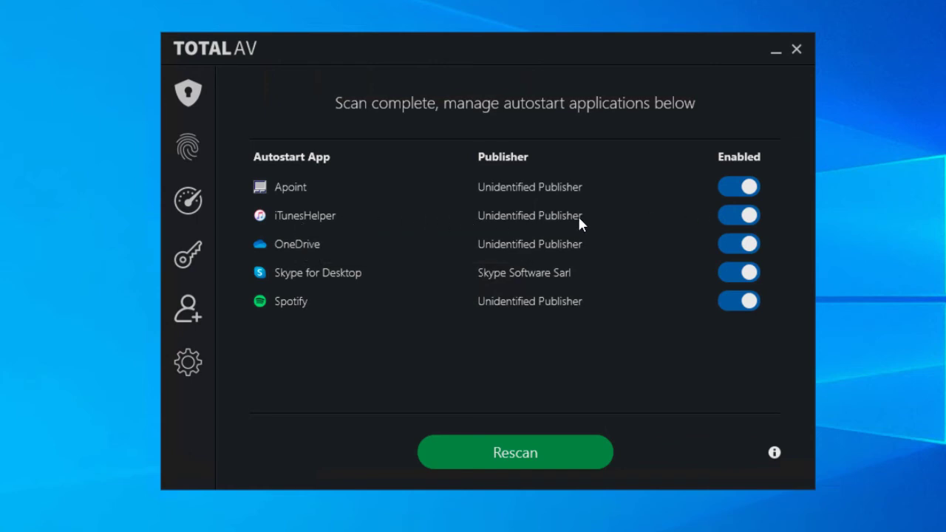
left_click(730, 215)
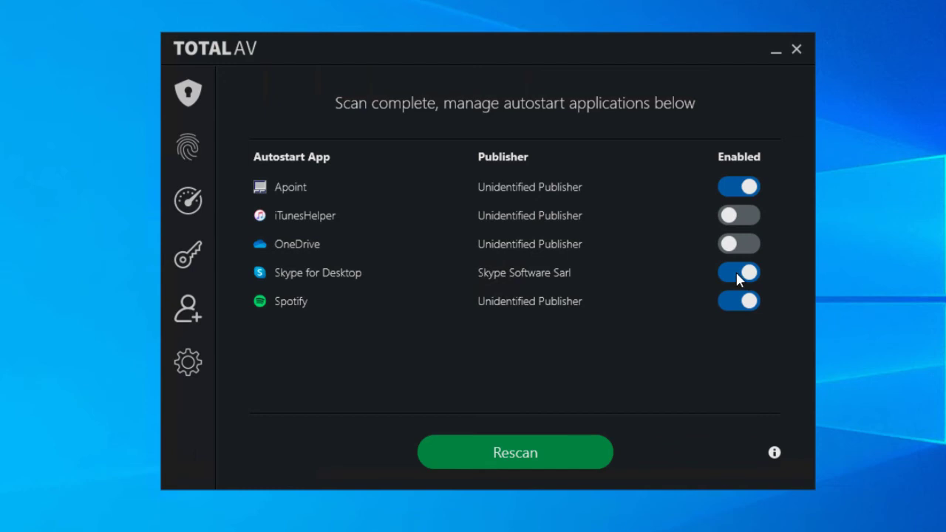
left_click(738, 277)
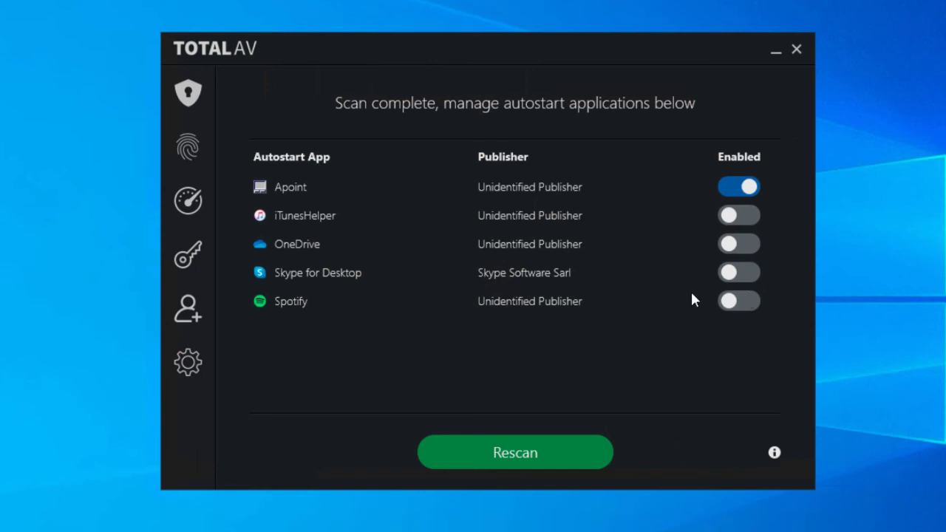
Scan the system for installed applications with Application Uninstaller
mouse_move(198, 214)
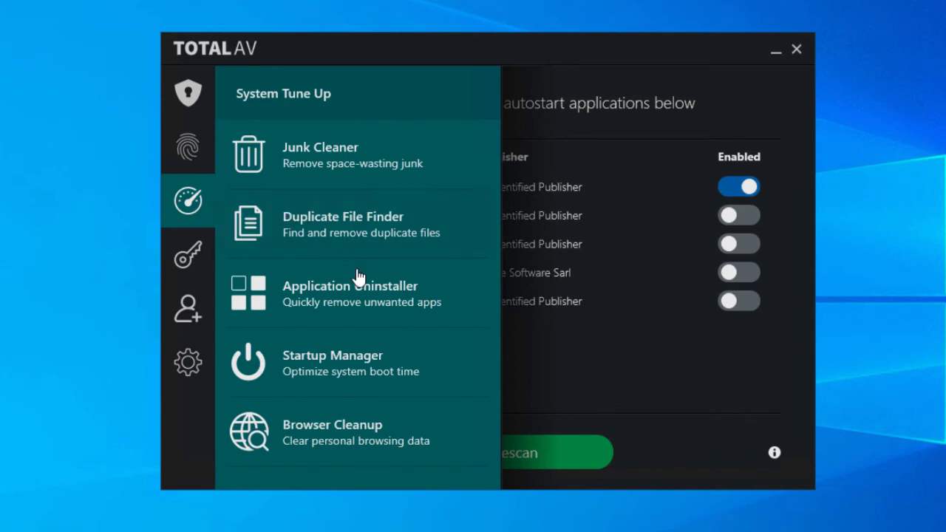
left_click(355, 309)
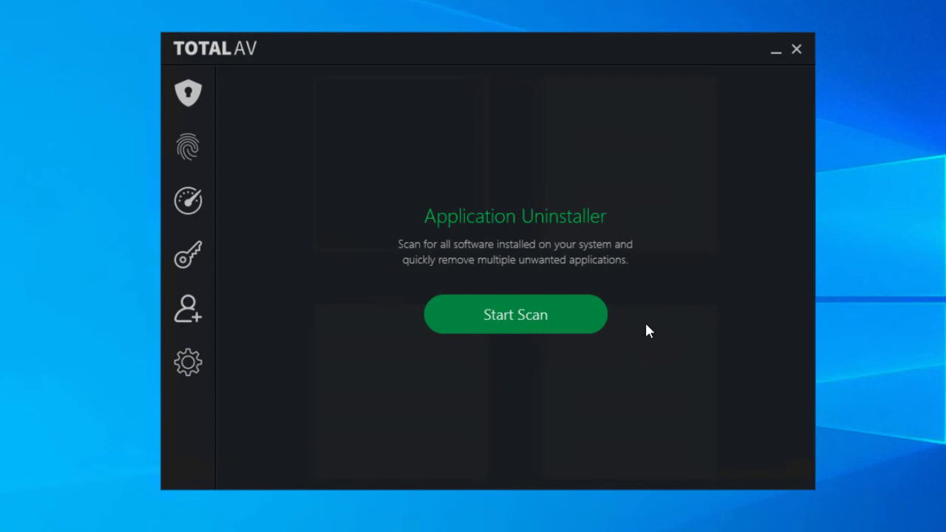
left_click(573, 327)
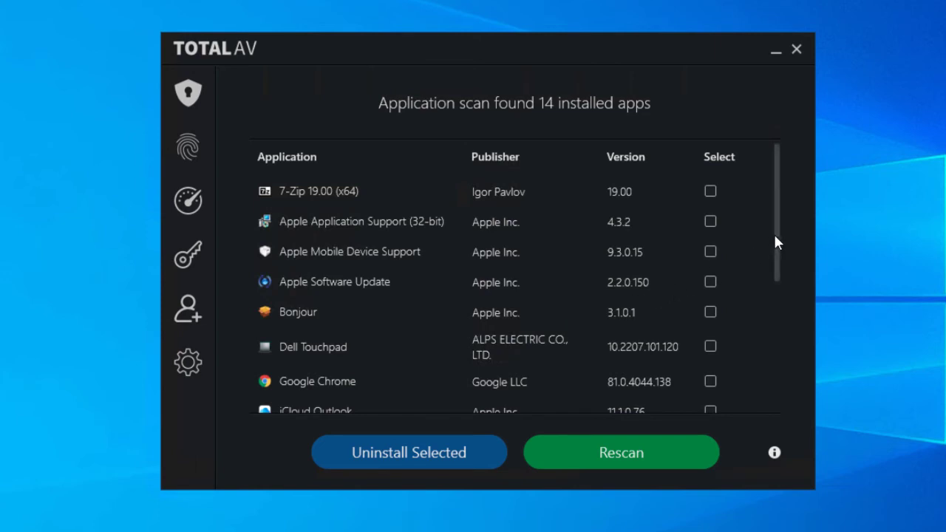
Select Spotify among the installed applications, uninstall it with all confirmations, and dismiss the completion summary
left_click_drag(774, 242, 771, 321)
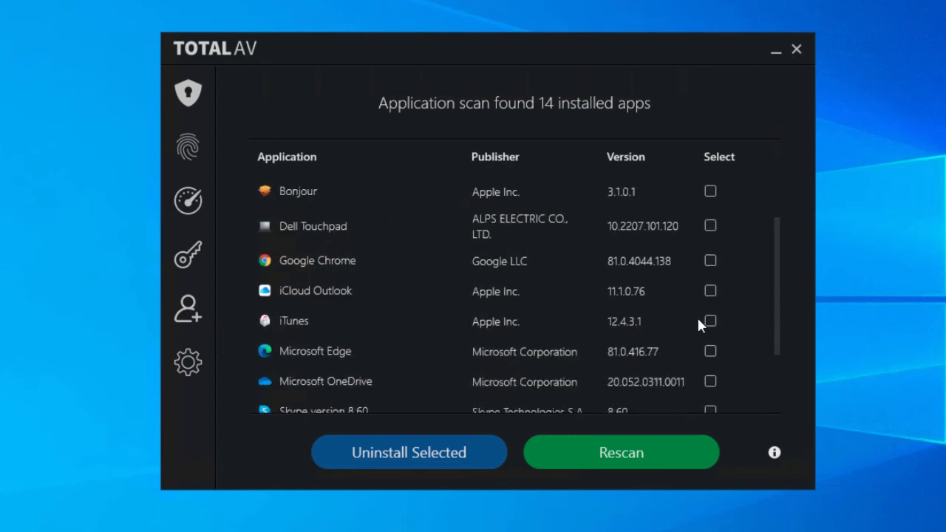
left_click_drag(773, 300, 777, 362)
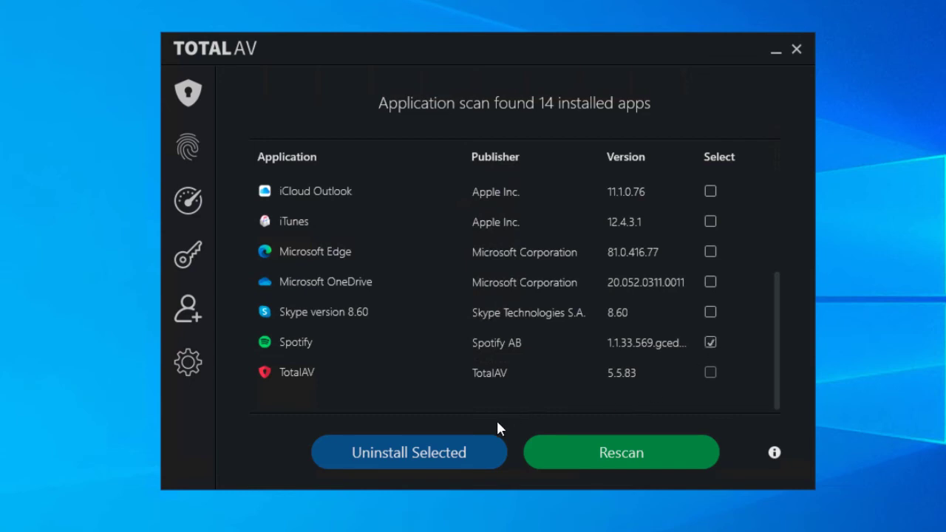
left_click(421, 459)
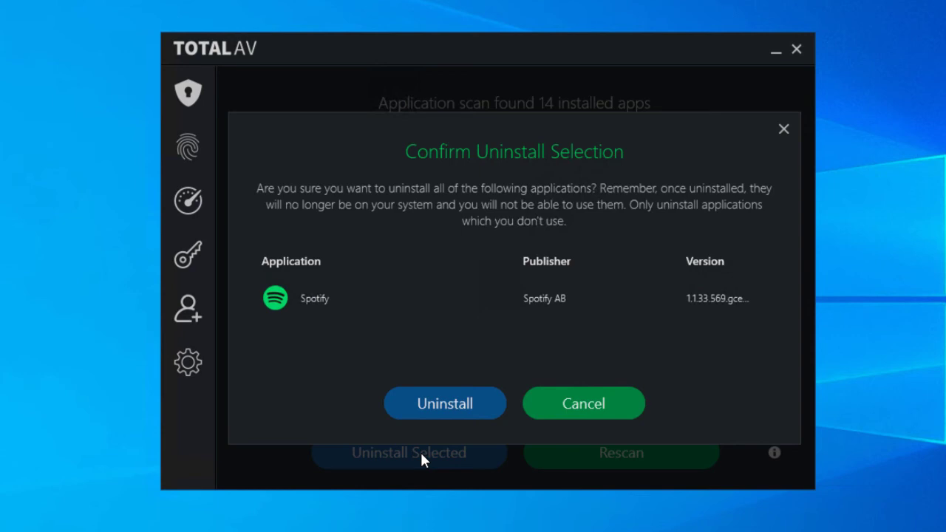
left_click(433, 405)
left_click(411, 393)
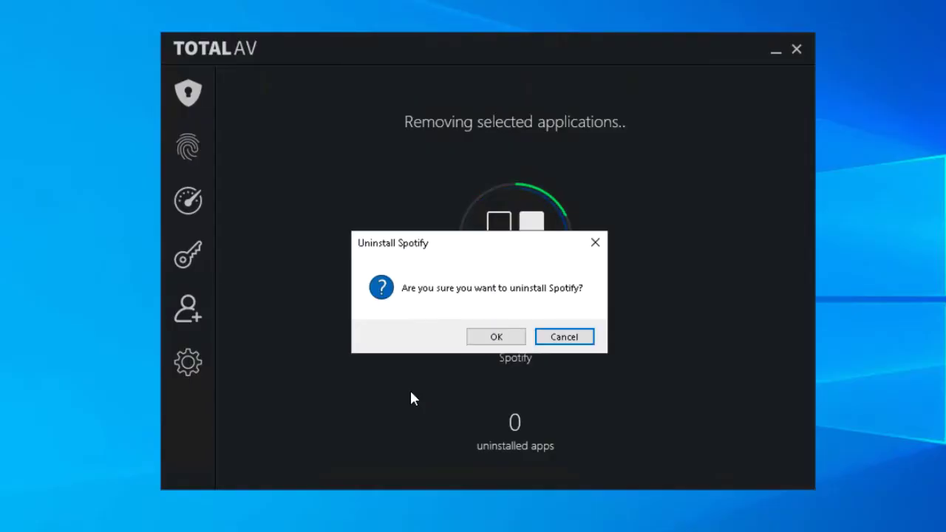
left_click(486, 338)
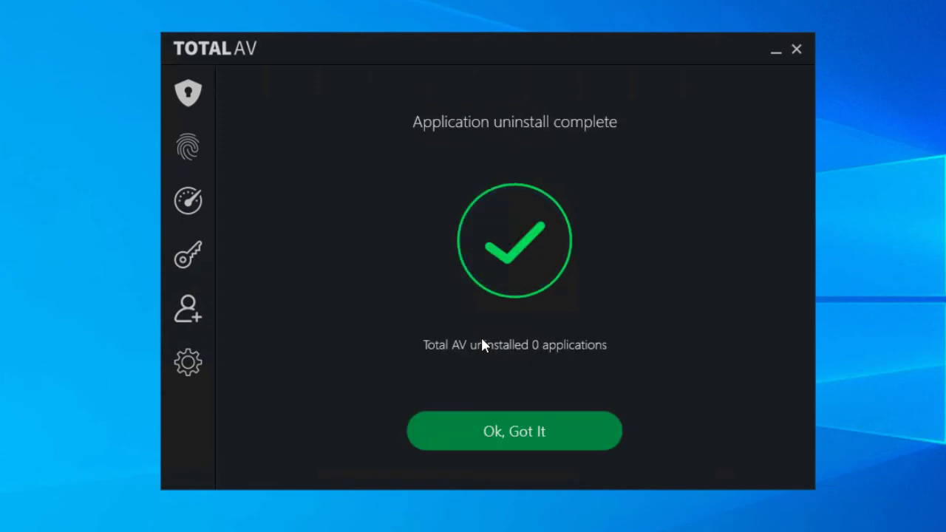
left_click(524, 447)
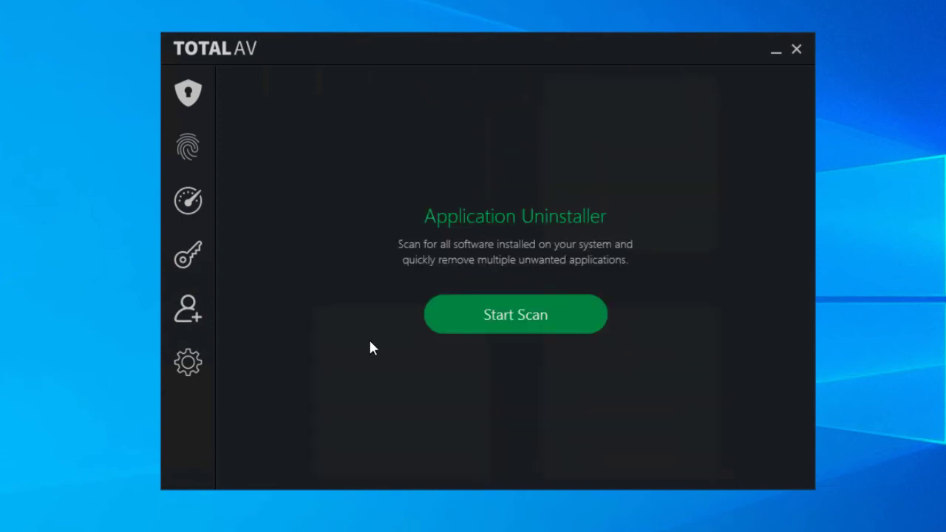
Scan the web browsers with Browser Cleanup, clean the Google Chrome and Internet Explorer browsing data, and dismiss the summary
mouse_move(193, 209)
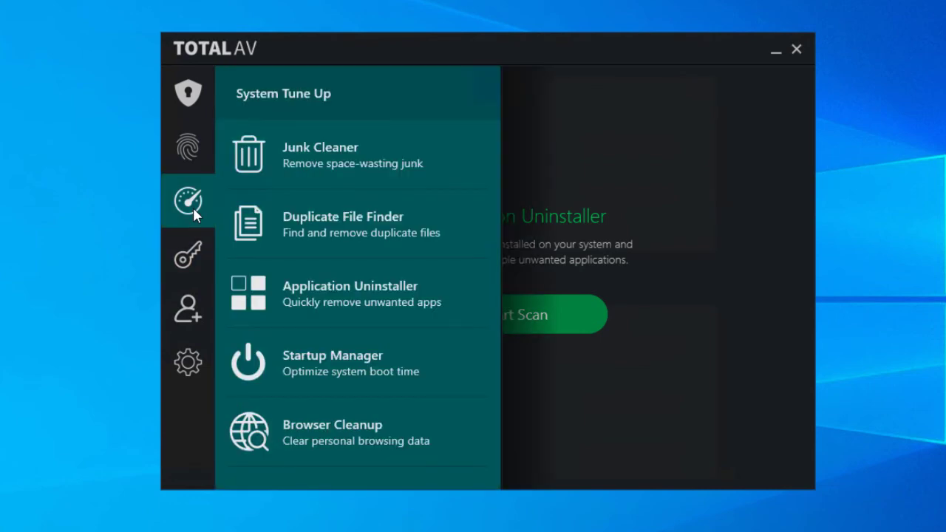
left_click(345, 446)
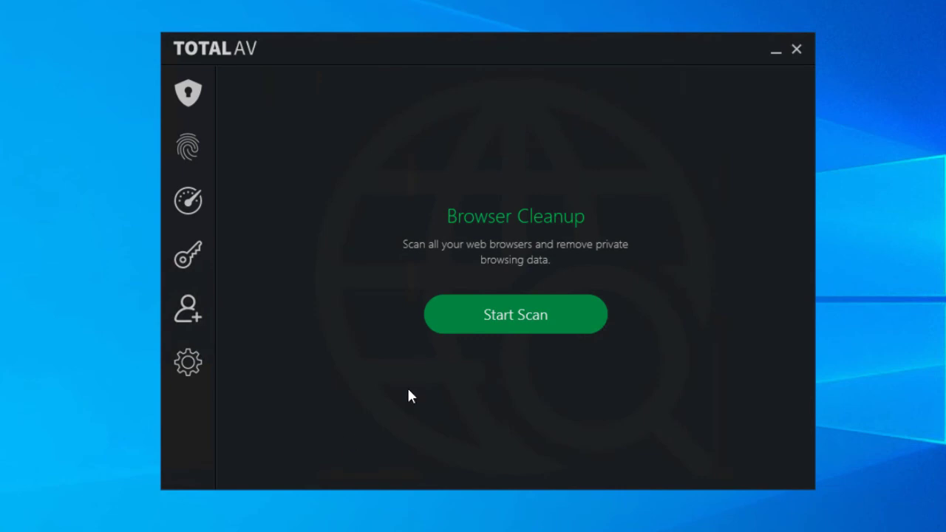
left_click(478, 328)
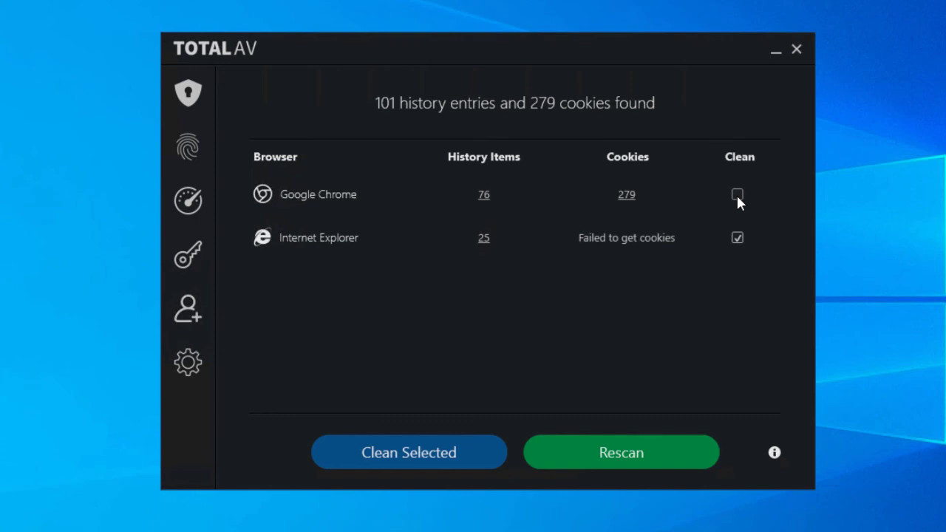
left_click(489, 458)
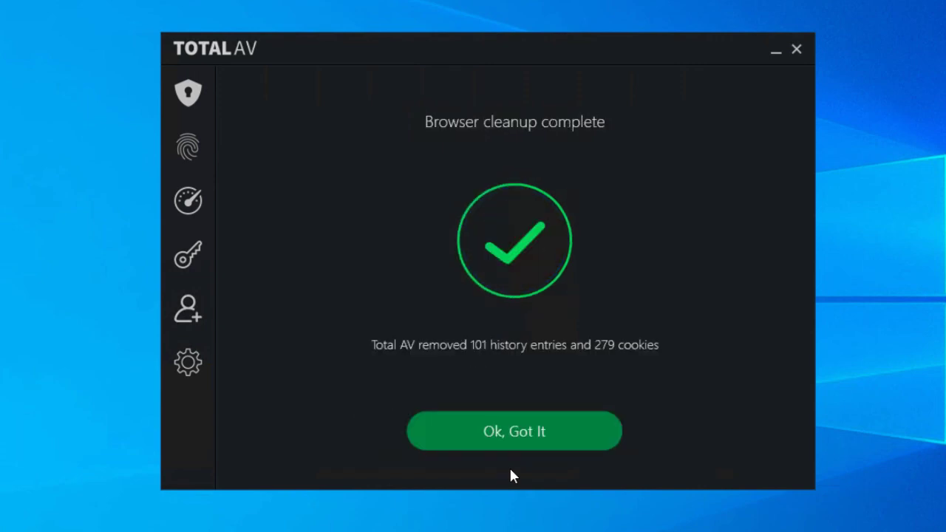
left_click(515, 444)
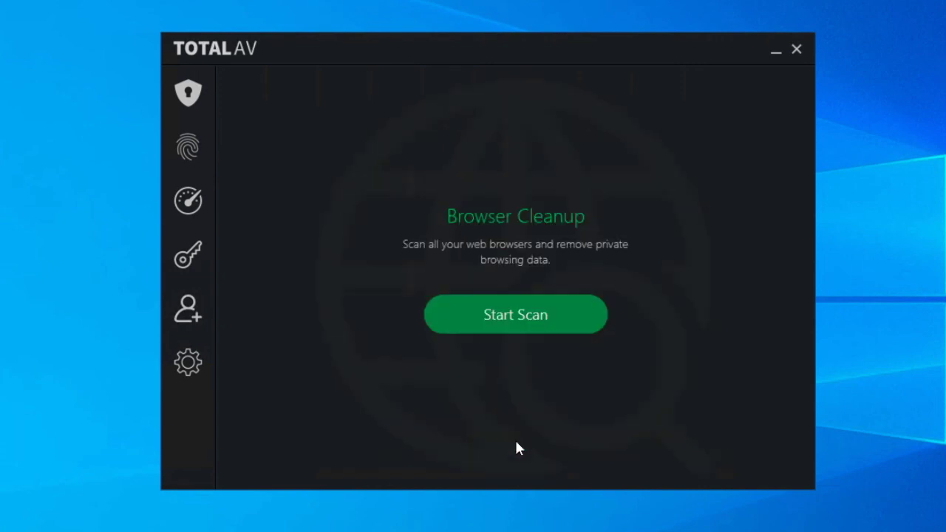
mouse_move(184, 201)
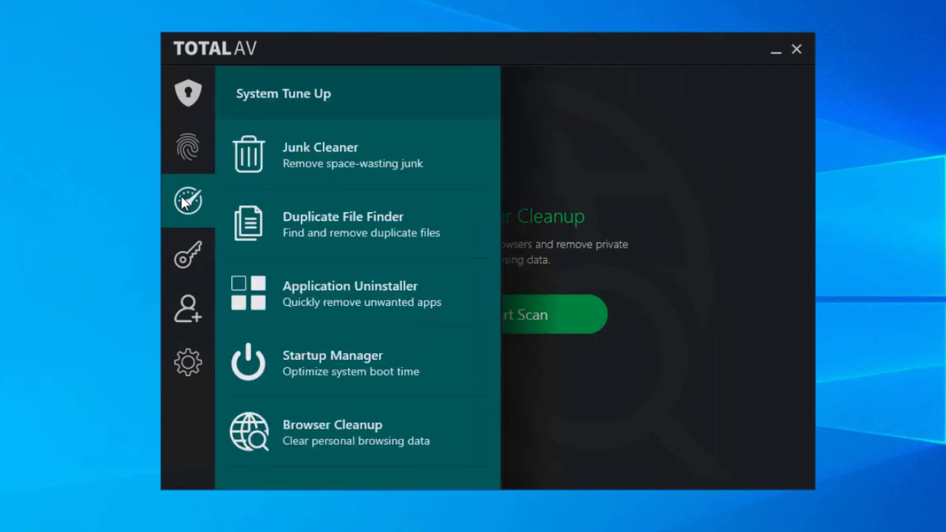